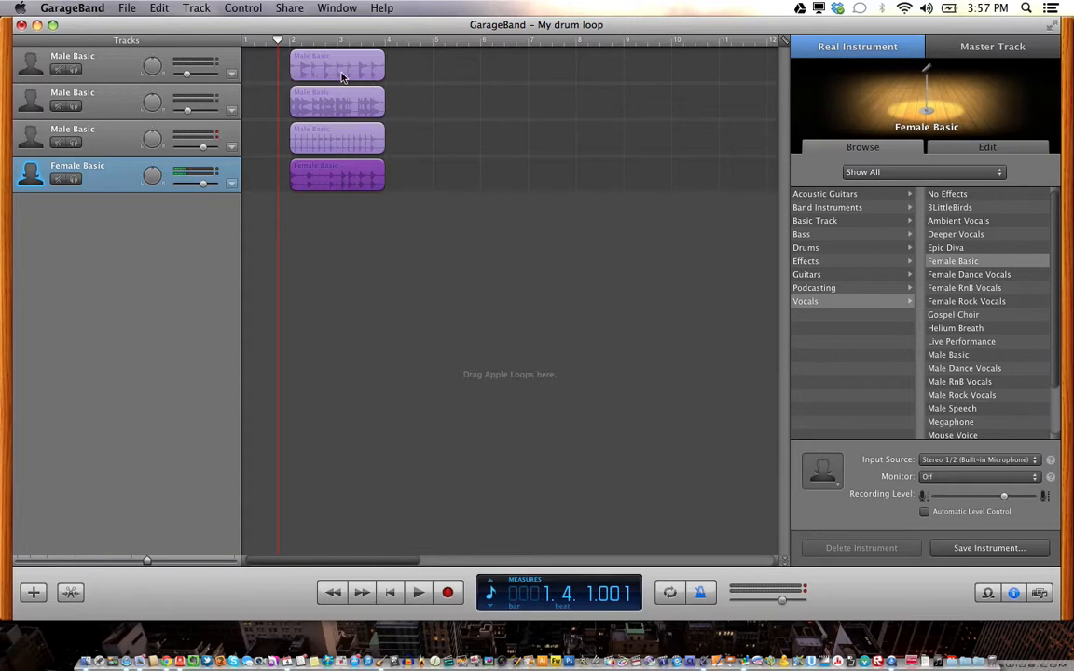
Zoom in on the timeline around the audio regions and place the playhead at the start of bar 2
{"action": "left_click", "coordinate": [147, 562]}
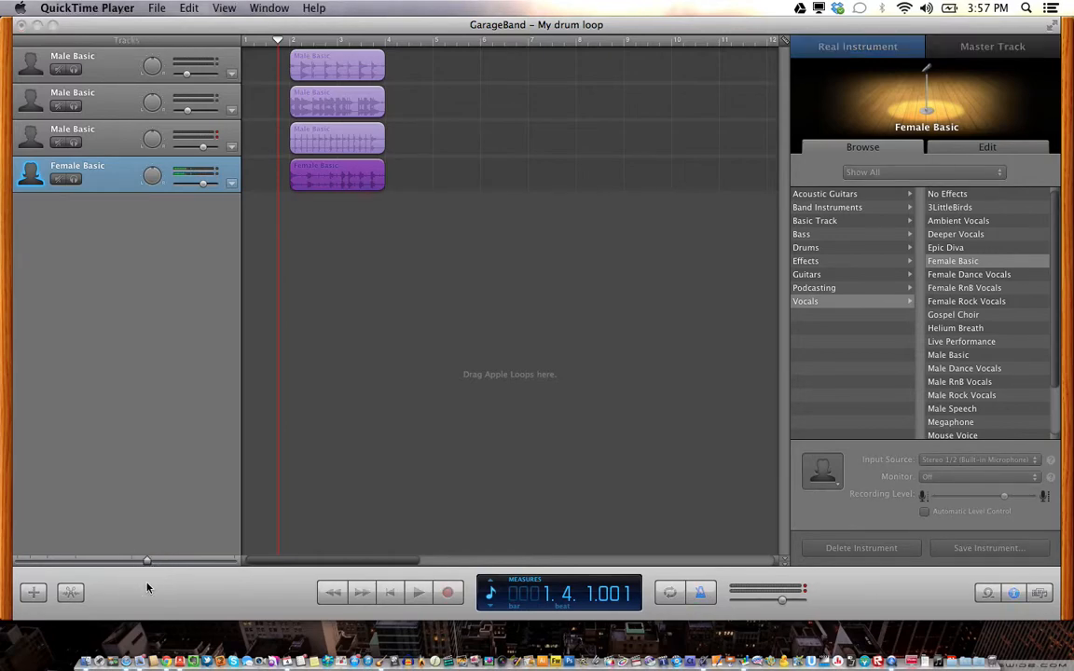
{"action": "left_click_drag", "start_coordinate": [147, 561], "coordinate": [170, 564]}
{"action": "scroll", "coordinate": [303, 259], "scroll_direction": "left", "scroll_amount": 5}
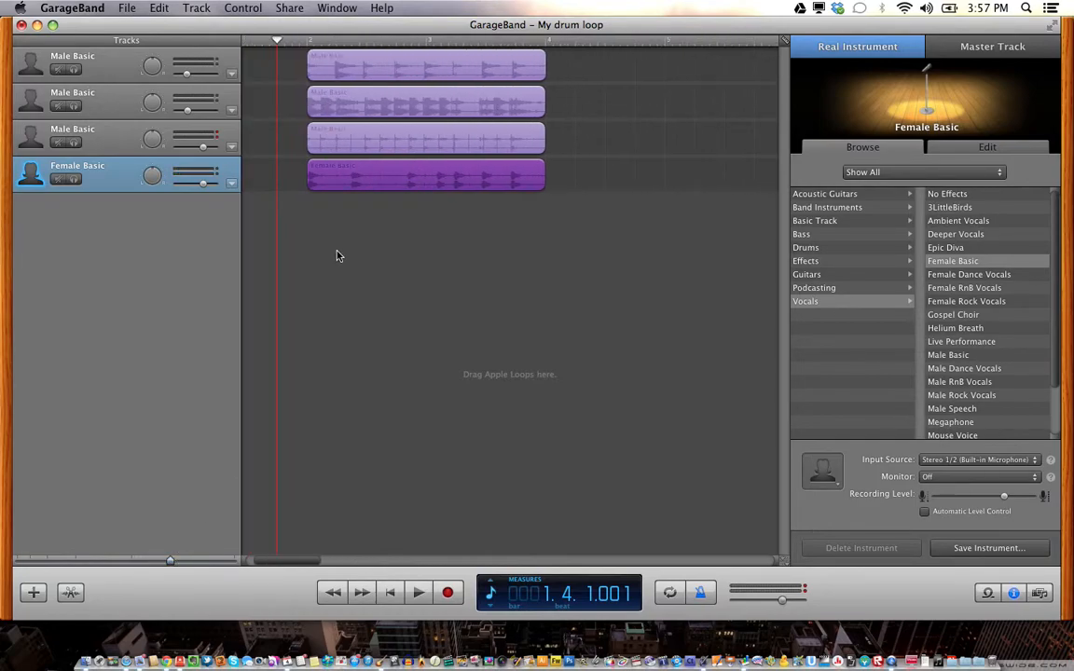
{"action": "mouse_move", "coordinate": [313, 39]}
{"action": "left_mouse_down"}
{"action": "mouse_move", "coordinate": [506, 41]}
{"action": "mouse_move", "coordinate": [307, 44]}
{"action": "left_mouse_up"}
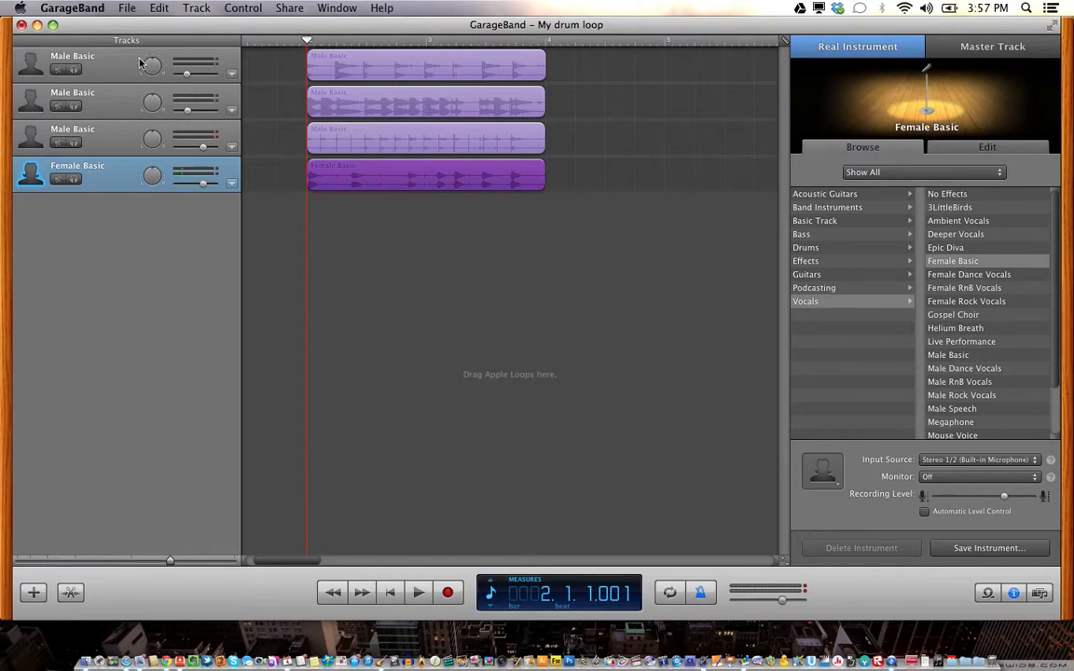
Create a new Software Instrument track and assign it the Hip Hop Kit from the Drum Kits category
{"action": "left_click", "coordinate": [32, 594]}
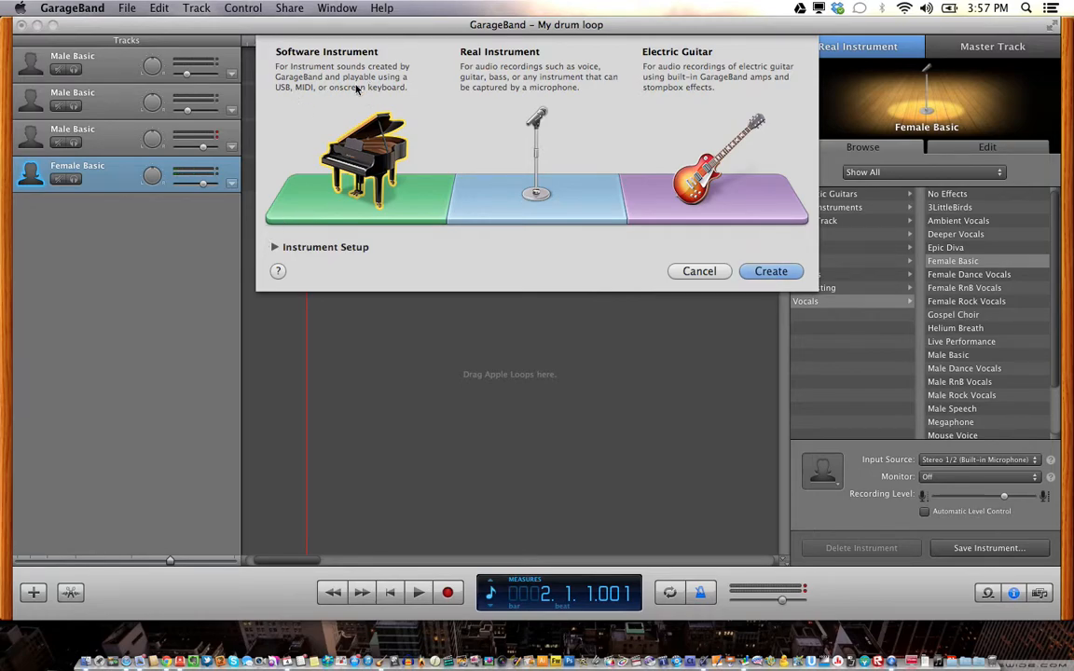
{"action": "left_click", "coordinate": [774, 270]}
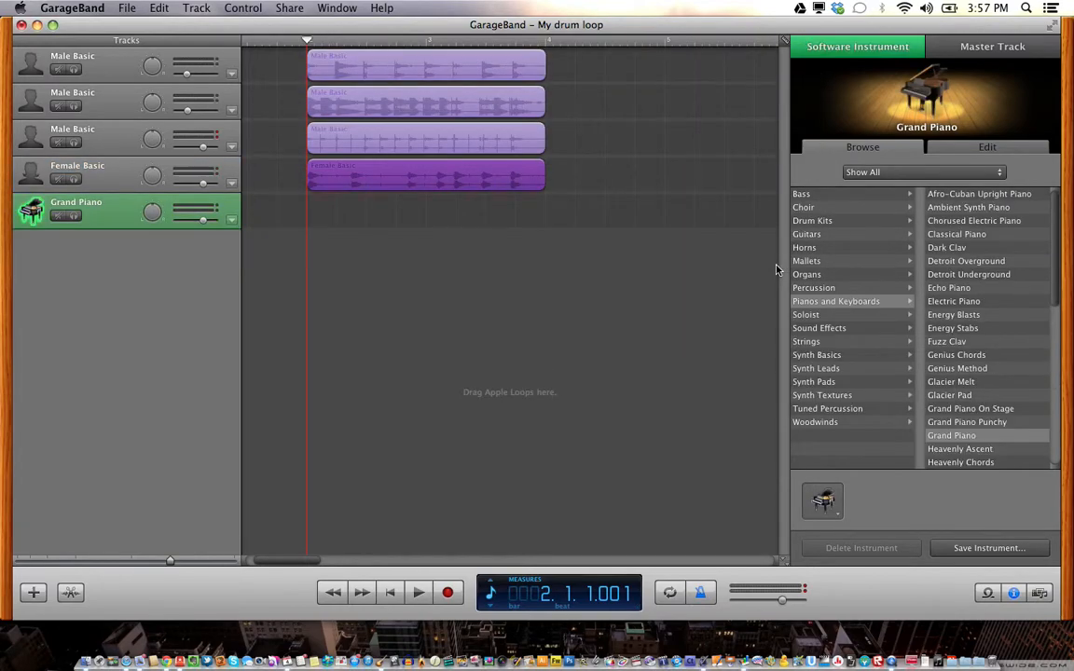
{"action": "left_click", "coordinate": [822, 220]}
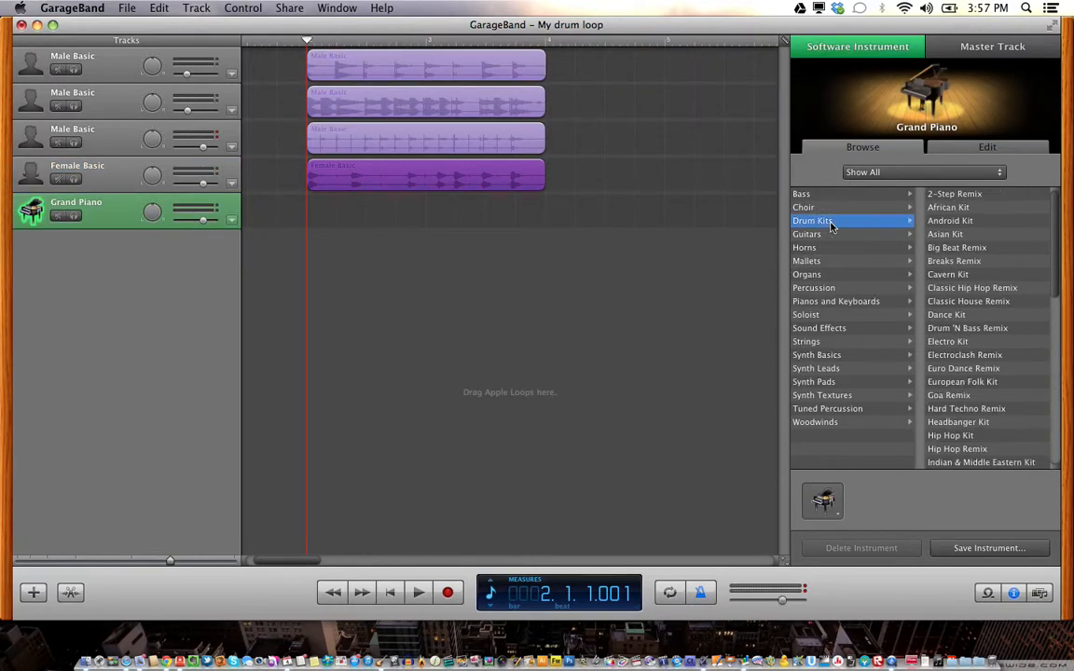
{"action": "left_click", "coordinate": [970, 437]}
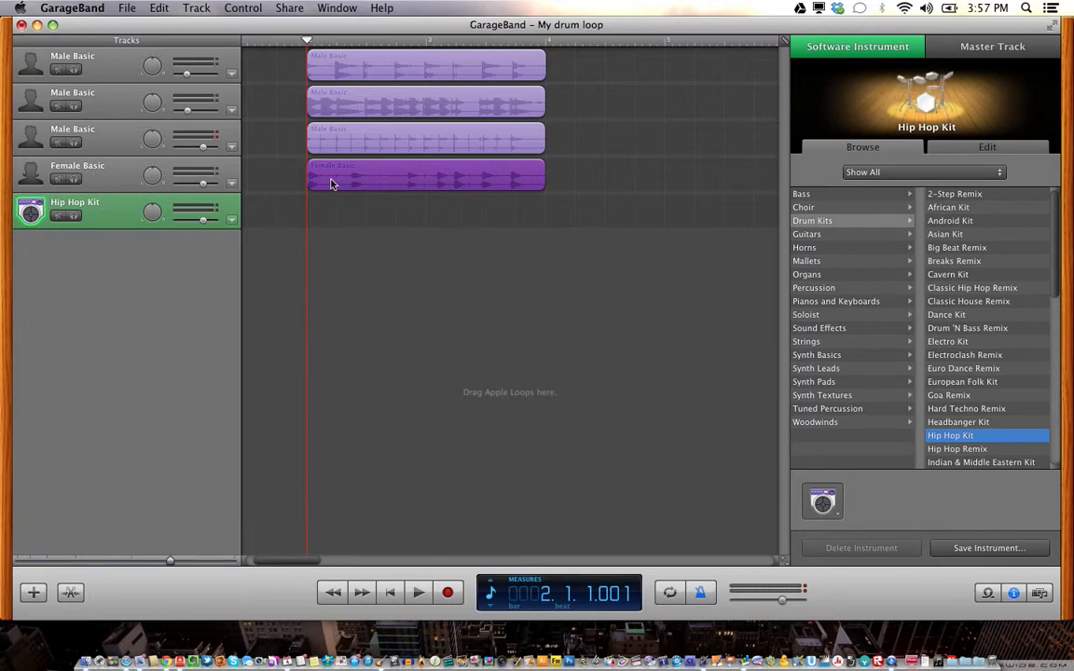
Duplicate the Hip Hop Kit track three times, giving one drum kit track for each of the four audio tracks
{"action": "left_click_drag", "start_coordinate": [307, 41], "coordinate": [233, 42]}
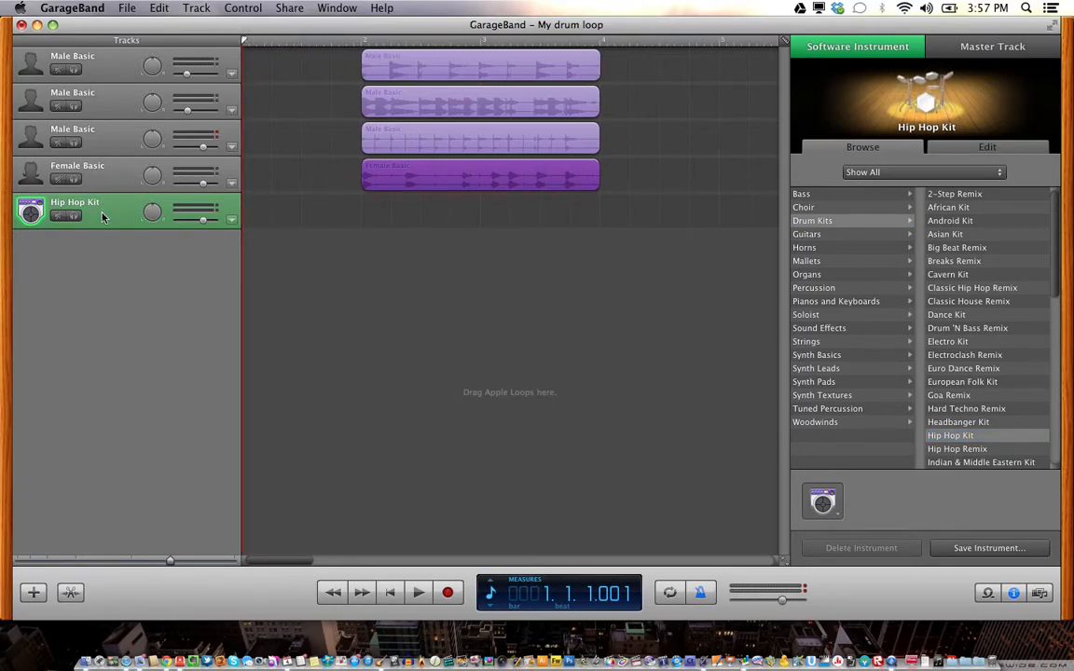
{"action": "left_click", "coordinate": [196, 7]}
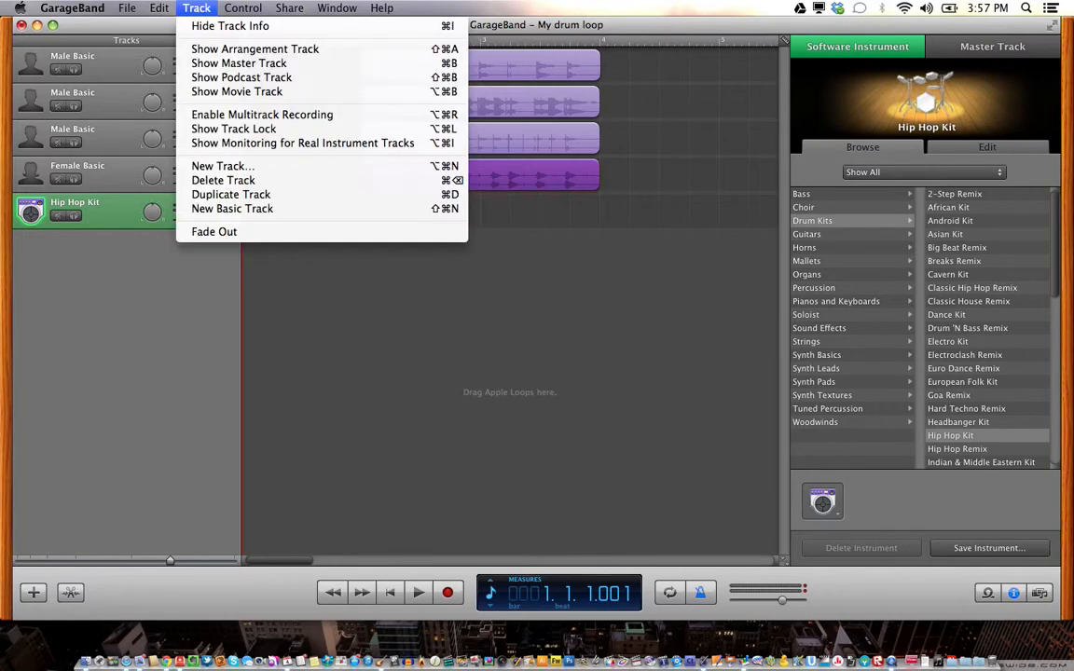
{"action": "left_click", "coordinate": [214, 193]}
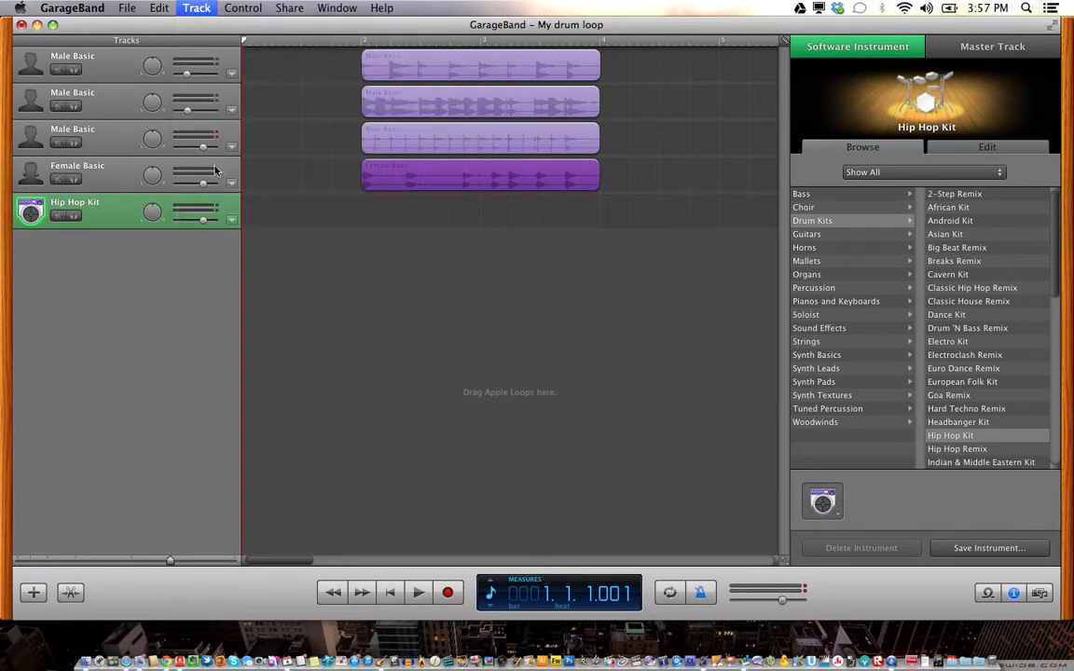
{"action": "left_click", "coordinate": [195, 8]}
{"action": "left_click", "coordinate": [201, 196]}
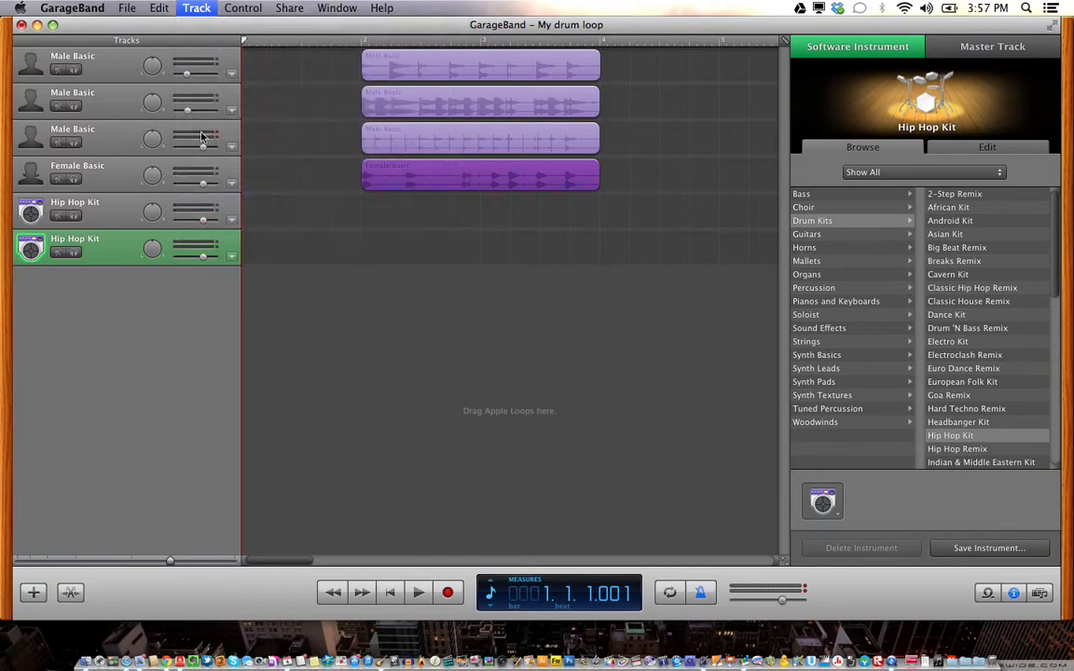
{"action": "left_click", "coordinate": [195, 7]}
{"action": "left_click", "coordinate": [205, 195]}
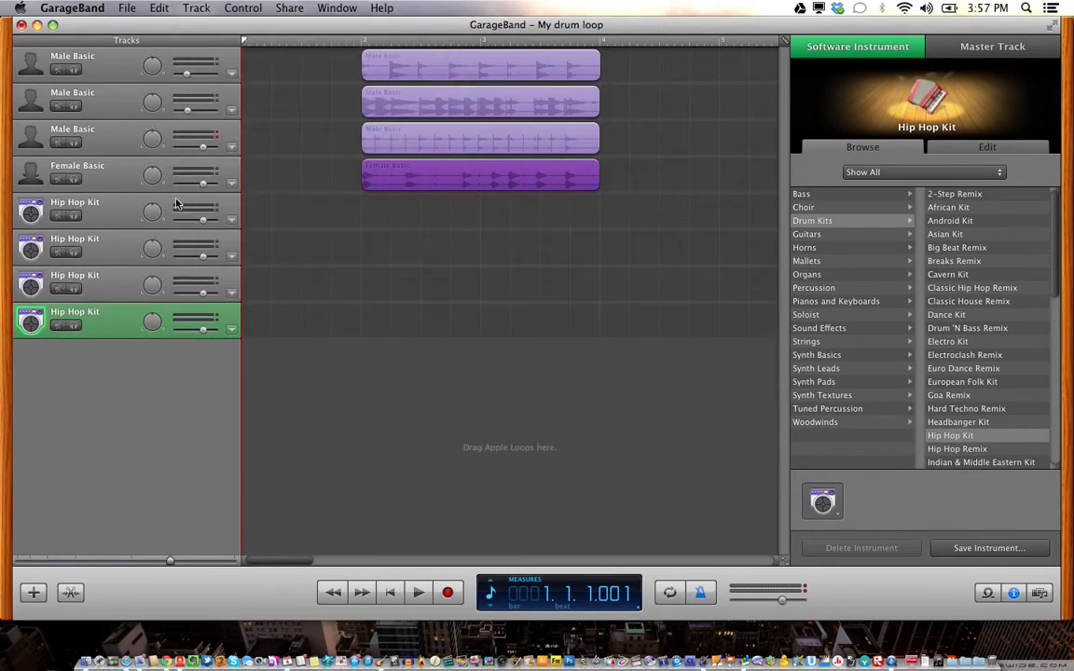
Go through the four audio tracks and four Hip Hop Kit tracks to match them up, ending on the first Hip Hop Kit track
{"action": "left_click", "coordinate": [97, 75]}
{"action": "left_click", "coordinate": [101, 107]}
{"action": "left_click", "coordinate": [108, 133]}
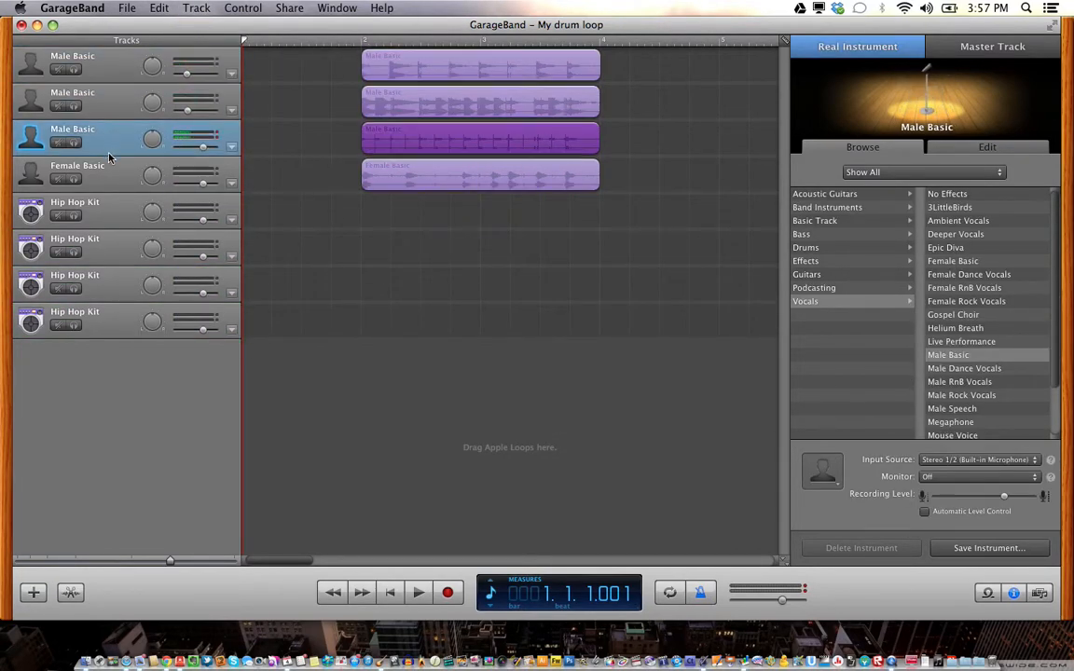
{"action": "left_click", "coordinate": [109, 166]}
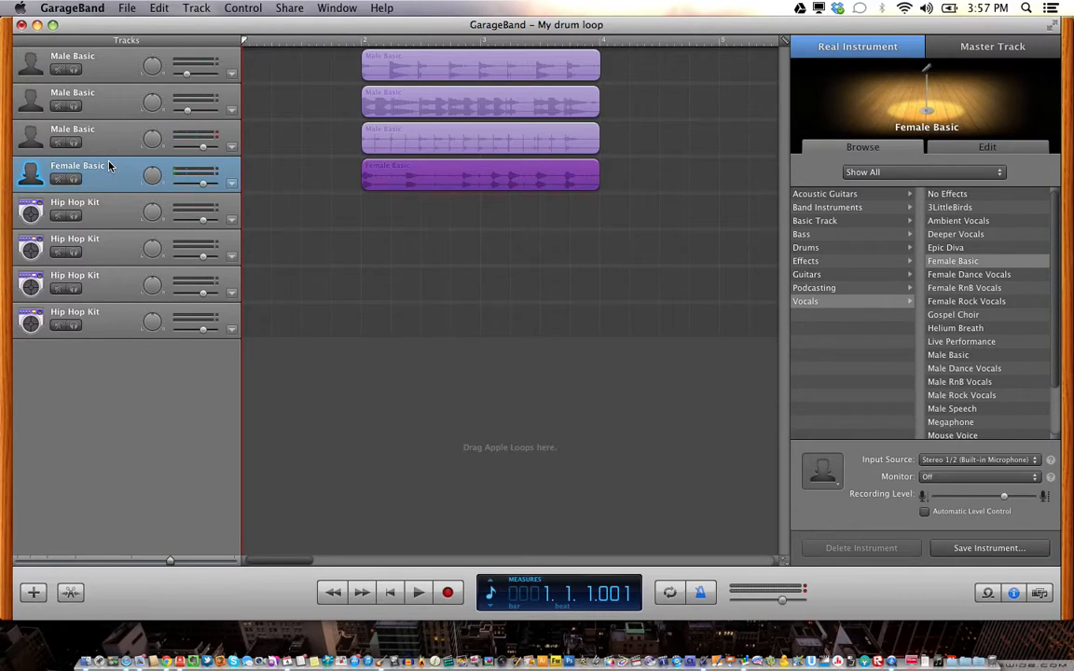
{"action": "left_click", "coordinate": [96, 206]}
{"action": "left_click", "coordinate": [92, 241]}
{"action": "left_click", "coordinate": [103, 289]}
{"action": "left_click", "coordinate": [103, 318]}
{"action": "left_click", "coordinate": [111, 217]}
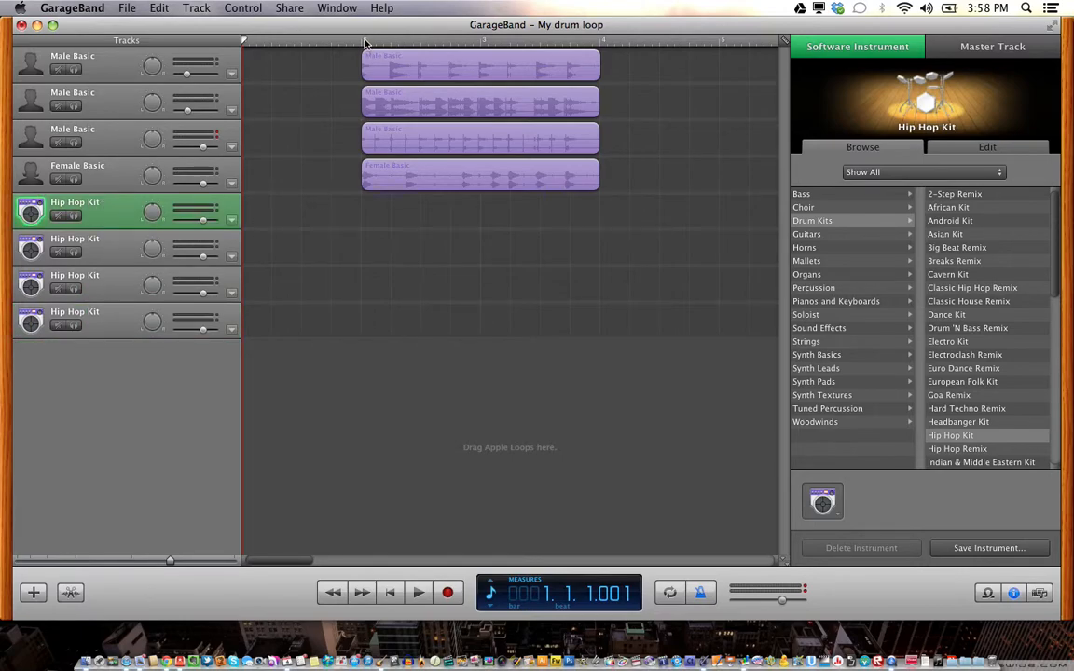
{"action": "left_click", "coordinate": [107, 47]}
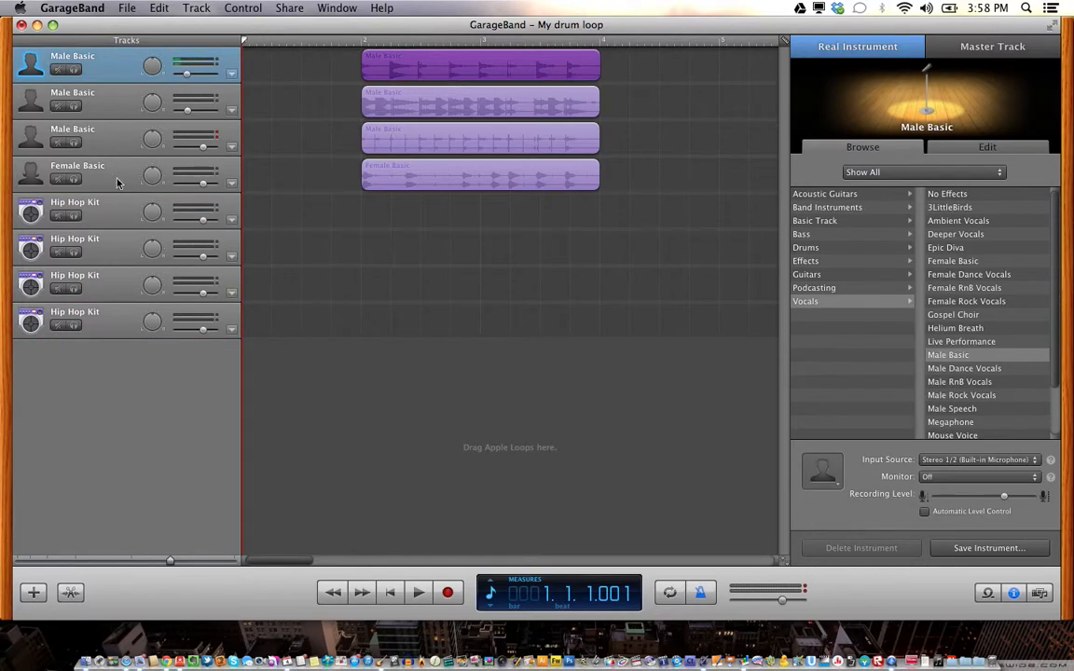
{"action": "left_click", "coordinate": [93, 200]}
Open the first Male Basic region in the audio editor and move the playhead from bar 2 to beat 3 of that bar
{"action": "left_click", "coordinate": [363, 42]}
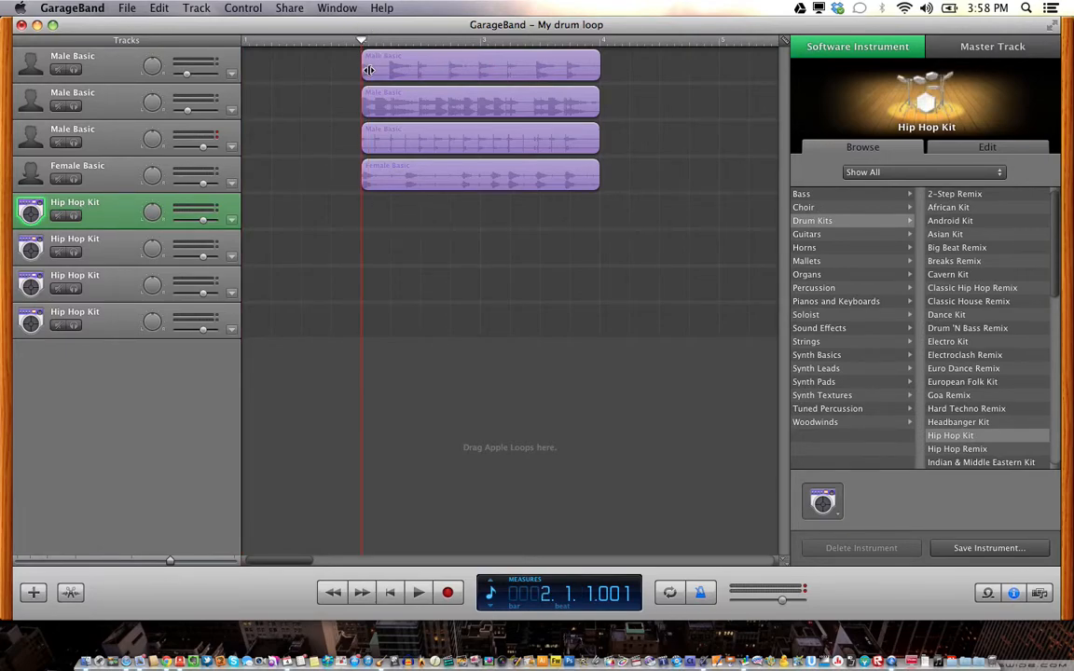
{"action": "left_click", "coordinate": [373, 71]}
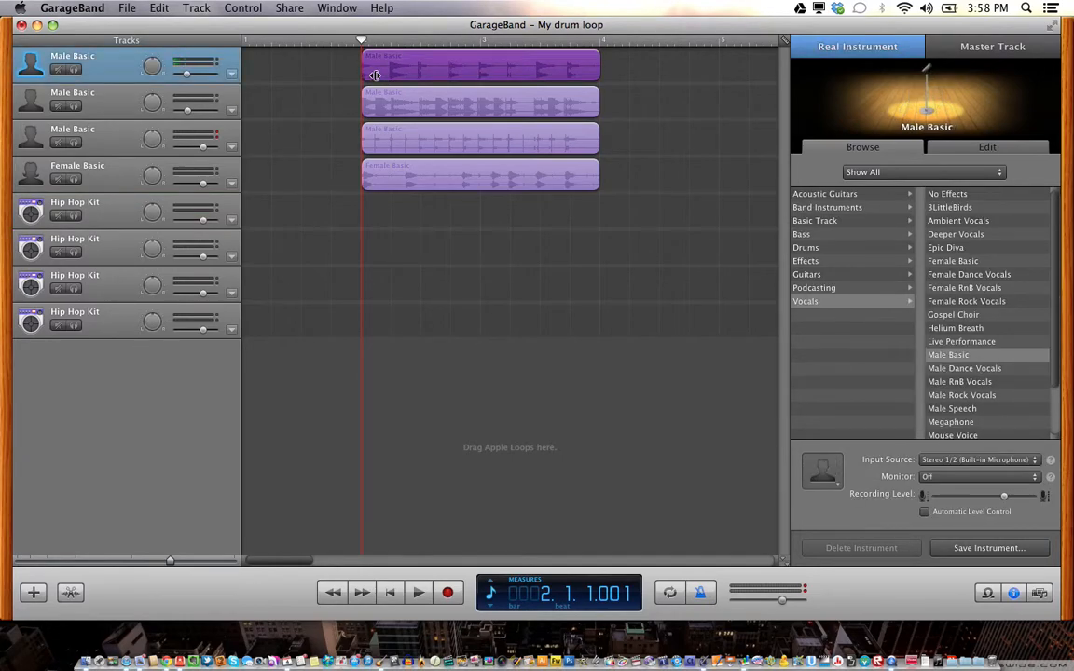
{"action": "double_click", "coordinate": [427, 85]}
{"action": "left_click_drag", "start_coordinate": [364, 369], "coordinate": [450, 371]}
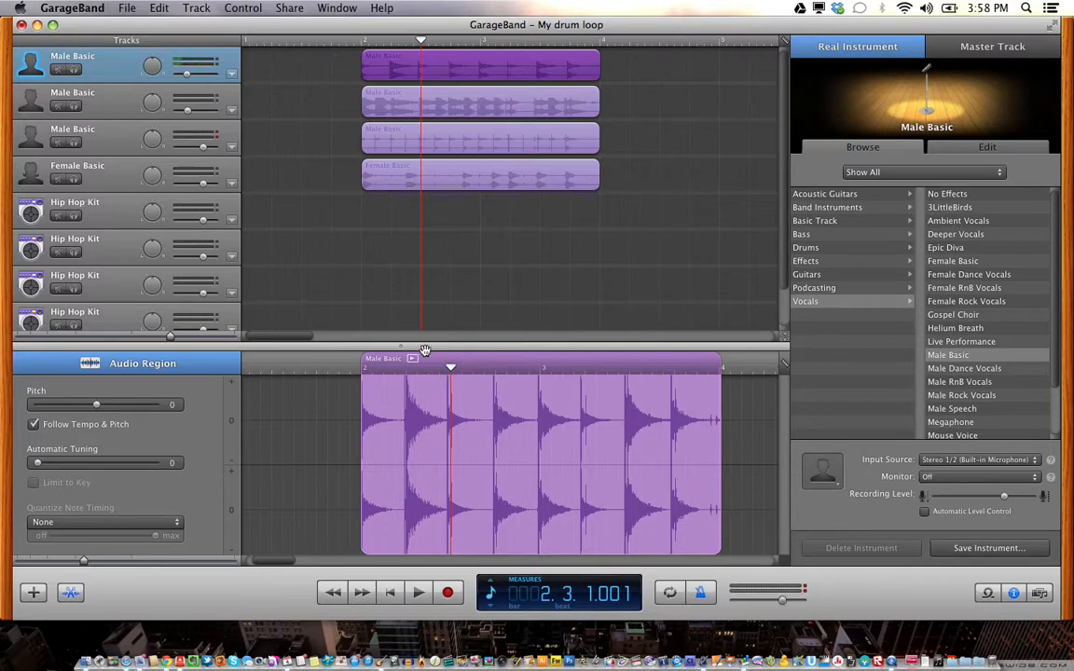
Check the Snap to Grid setting and return the playhead to the start of bar 2
{"action": "left_click", "coordinate": [243, 8]}
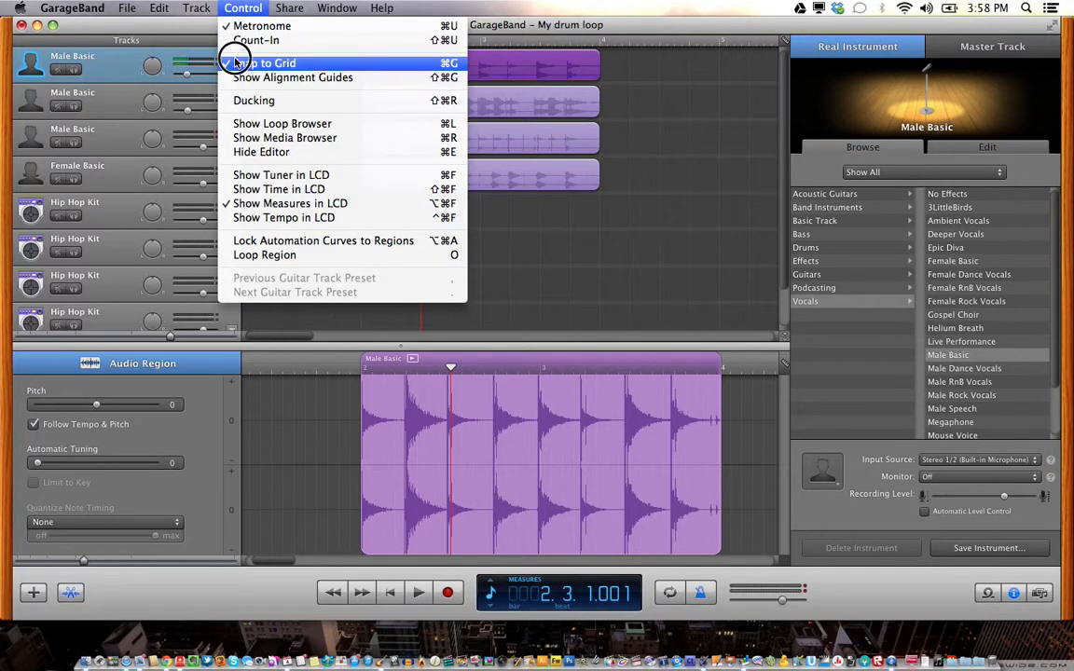
{"action": "left_click", "coordinate": [268, 64]}
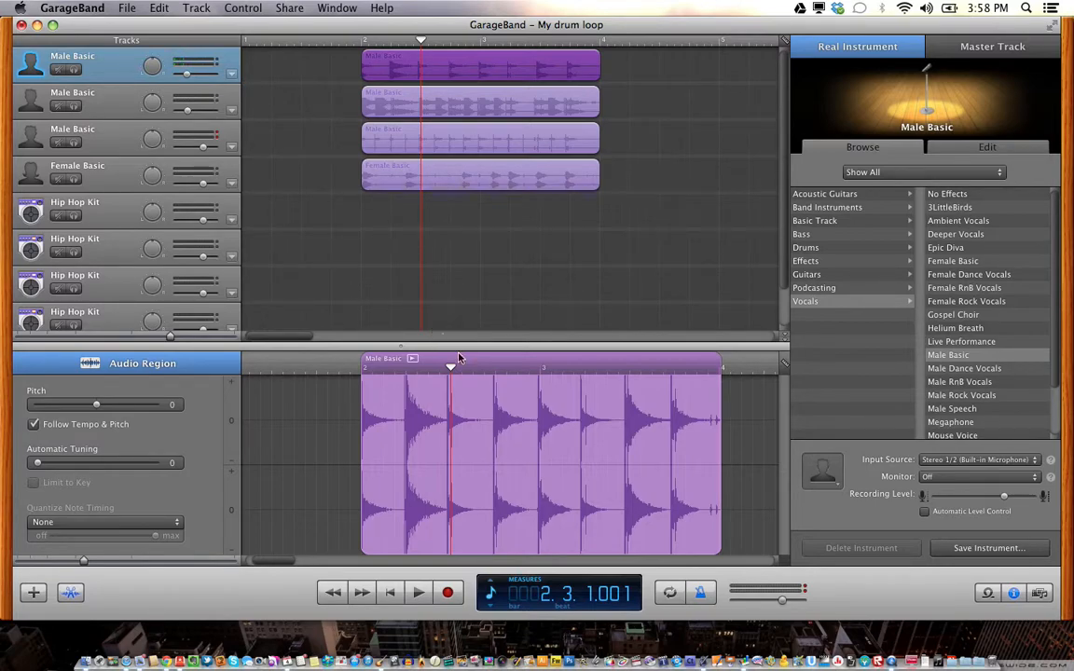
{"action": "left_click_drag", "start_coordinate": [450, 368], "coordinate": [360, 363]}
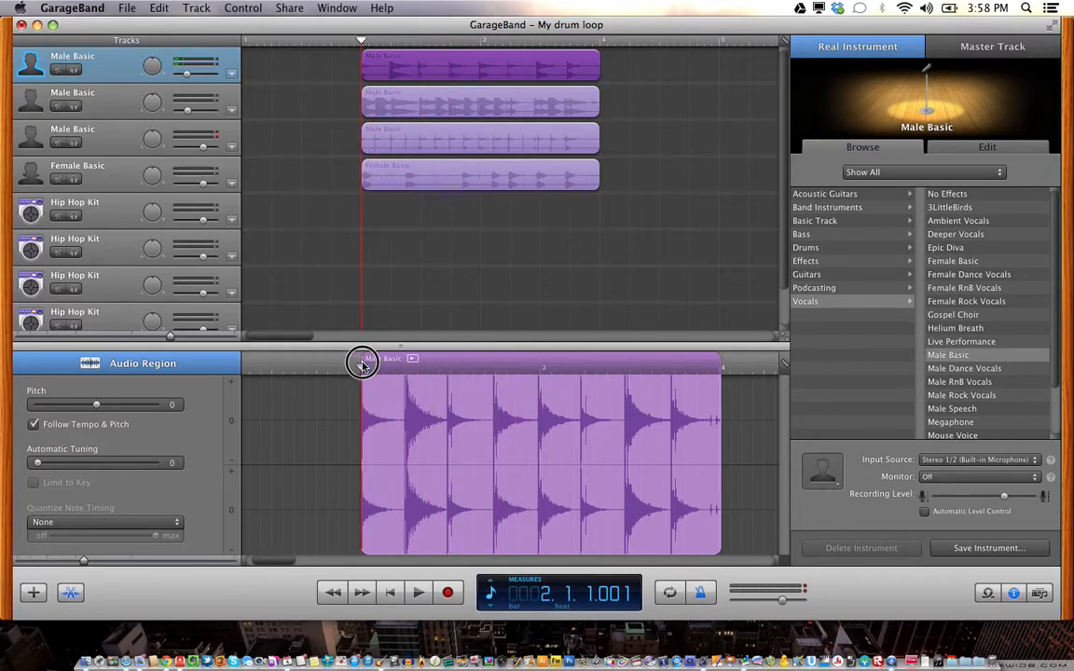
Create an empty region at bar 2 on the first Hip Hop Kit track and extend it to bar 4, matching the audio regions
{"action": "left_click", "coordinate": [100, 207]}
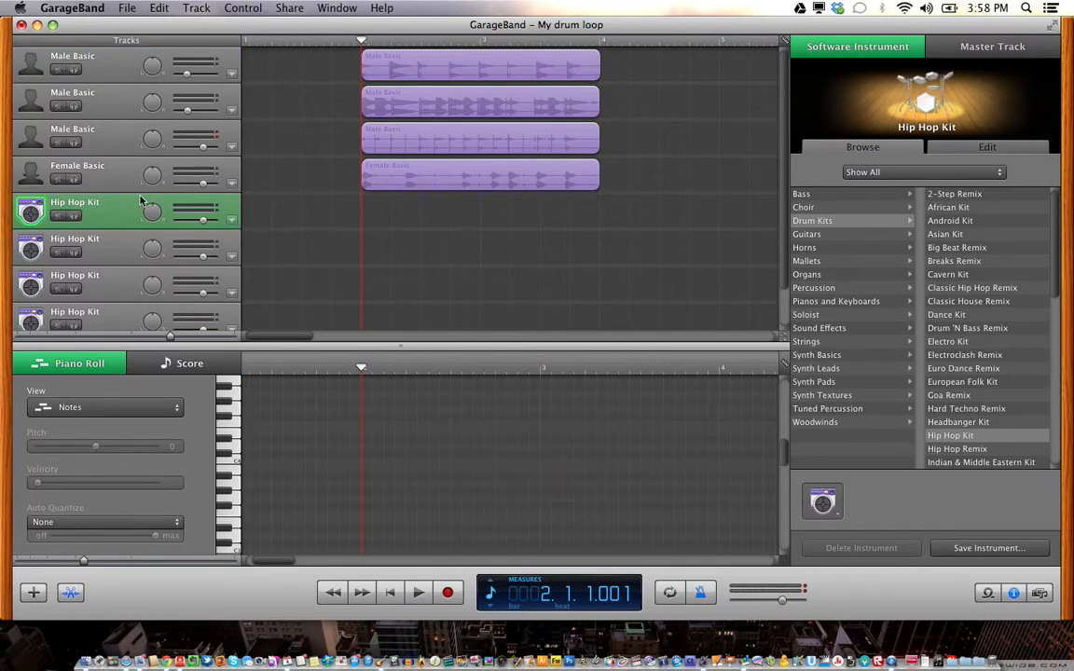
{"action": "scroll", "coordinate": [393, 512], "scroll_direction": "down", "scroll_amount": 3}
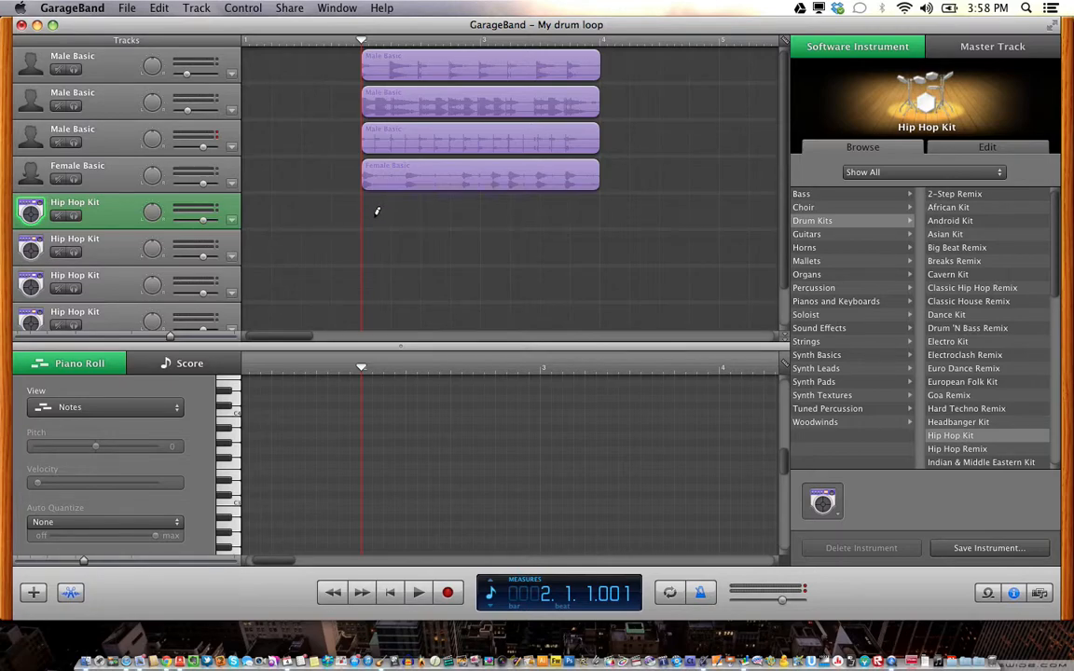
{"action": "left_click", "coordinate": [378, 212], "text": "super"}
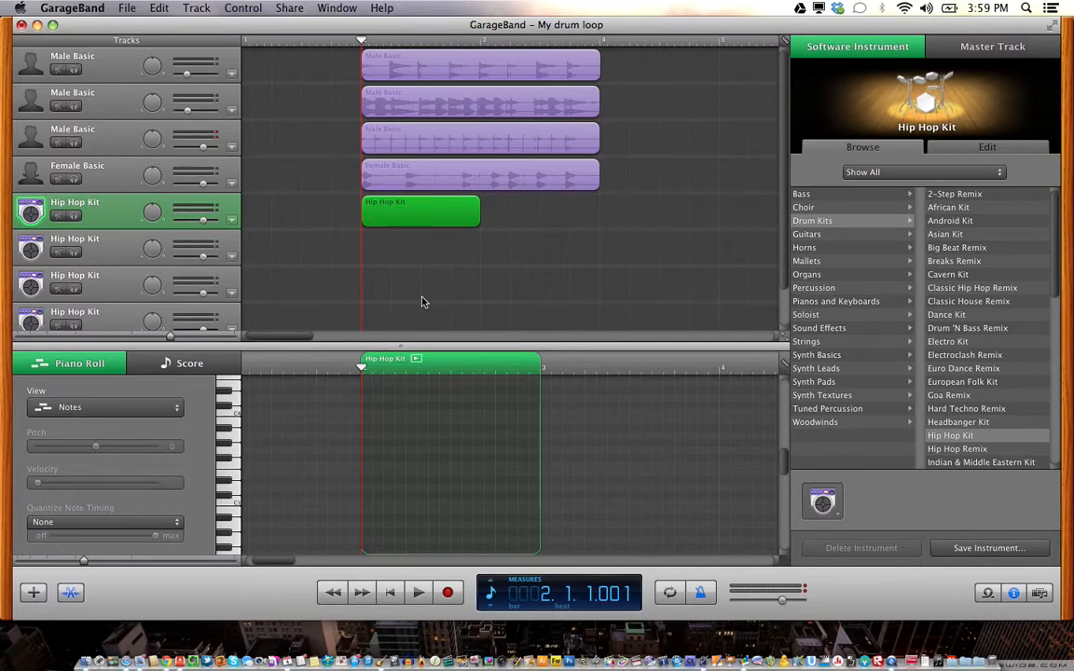
{"action": "left_click_drag", "start_coordinate": [403, 216], "coordinate": [402, 220]}
{"action": "left_click_drag", "start_coordinate": [477, 204], "coordinate": [598, 222]}
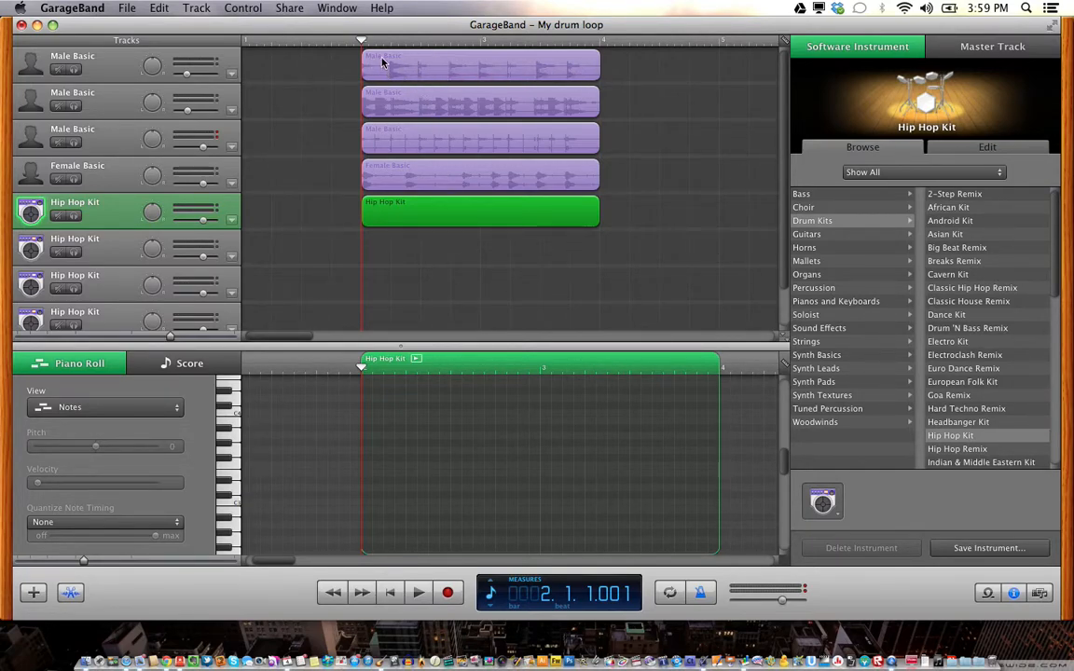
Audition the Hip Hop Kit sounds on the piano roll keyboard, working down to the C1 key
{"action": "mouse_move", "coordinate": [363, 40]}
{"action": "left_mouse_down"}
{"action": "mouse_move", "coordinate": [388, 40]}
{"action": "mouse_move", "coordinate": [364, 40]}
{"action": "left_mouse_up"}
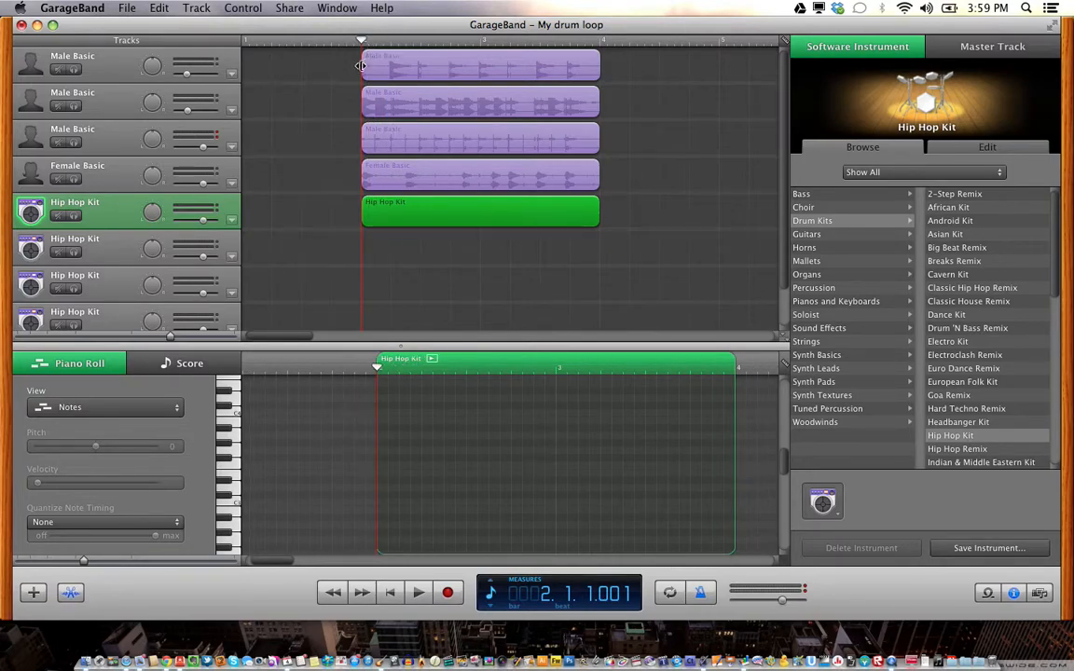
{"action": "left_click", "coordinate": [236, 498]}
{"action": "left_click", "coordinate": [236, 490]}
{"action": "left_click", "coordinate": [236, 469]}
{"action": "left_click", "coordinate": [234, 448]}
{"action": "left_click", "coordinate": [235, 457]}
{"action": "left_click", "coordinate": [234, 464]}
{"action": "left_click", "coordinate": [230, 465]}
{"action": "left_click", "coordinate": [231, 482]}
{"action": "left_click", "coordinate": [232, 487]}
{"action": "left_click", "coordinate": [229, 501]}
{"action": "key", "text": "XF86AudioRaiseVolume"}
{"action": "left_click", "coordinate": [230, 502]}
{"action": "left_click", "coordinate": [229, 517]}
{"action": "scroll", "coordinate": [230, 534], "scroll_direction": "down", "scroll_amount": 1}
{"action": "scroll", "coordinate": [230, 533], "scroll_direction": "down", "scroll_amount": 5}
{"action": "left_click", "coordinate": [229, 523]}
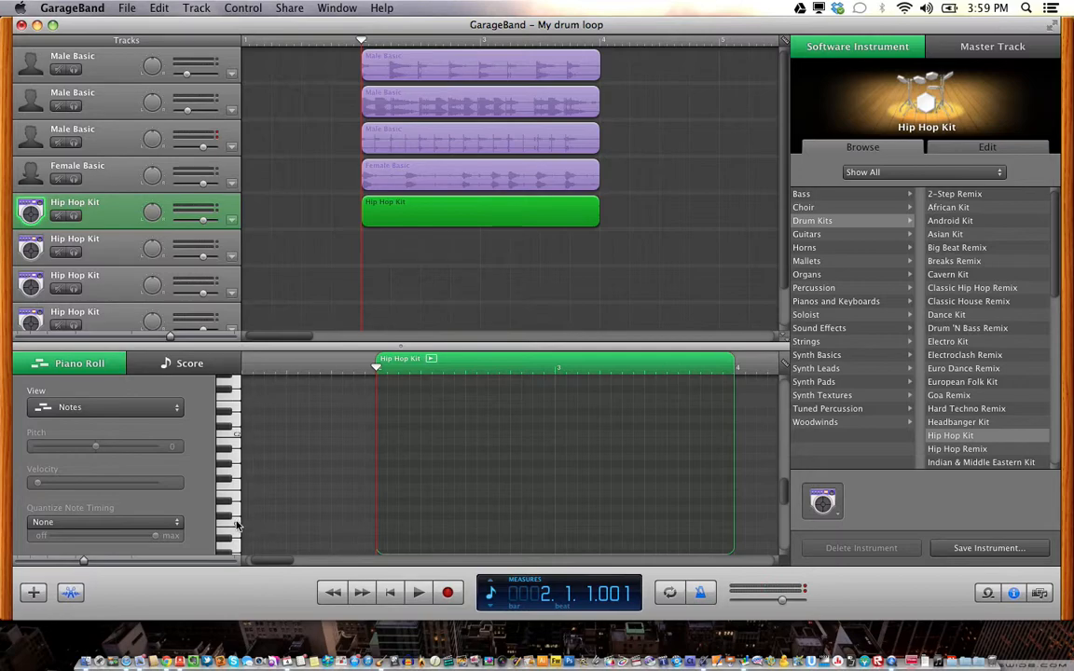
Add one-beat C1 notes on beats 1, 2 and 3 of bar 2 in the Hip Hop Kit region, advancing the playhead to each beat
{"action": "left_click", "coordinate": [381, 520], "text": "super"}
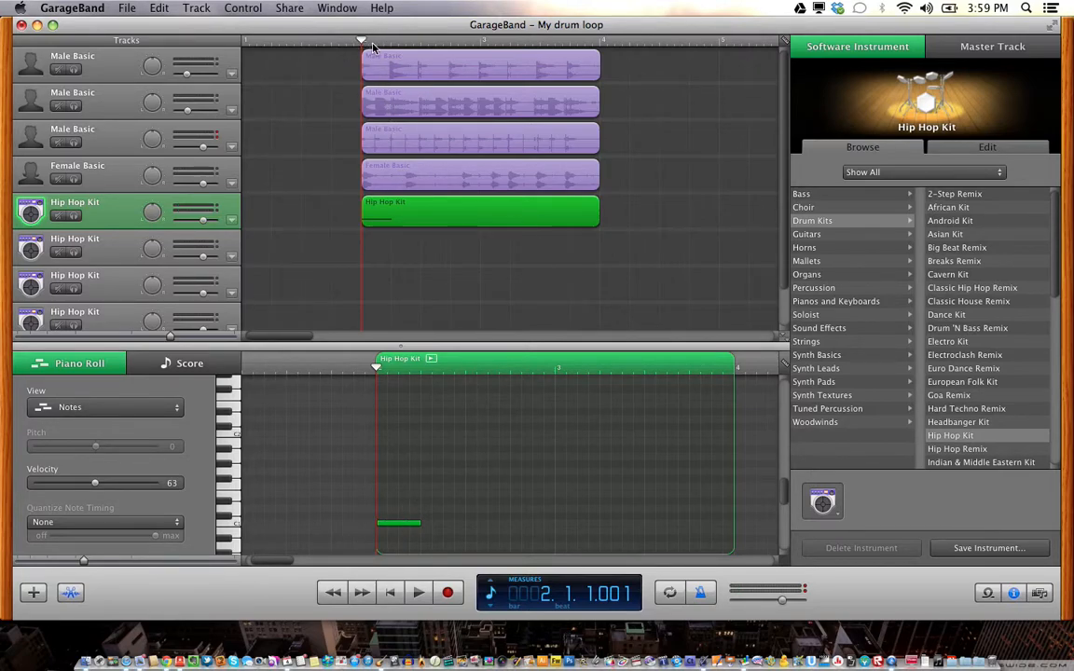
{"action": "left_click_drag", "start_coordinate": [366, 43], "coordinate": [391, 42]}
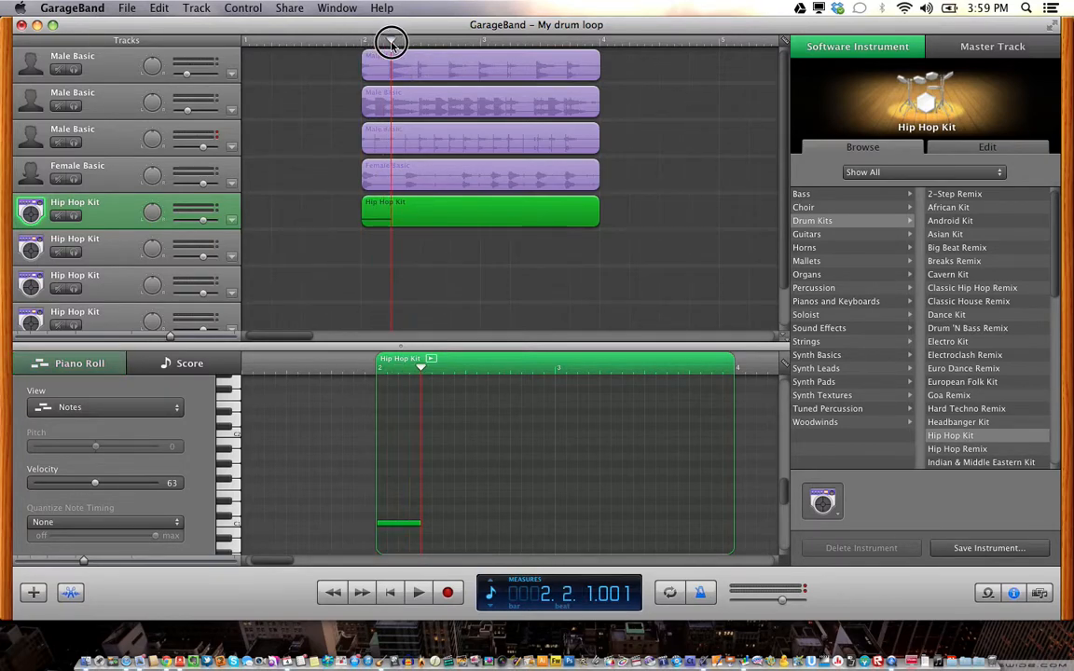
{"action": "left_click", "coordinate": [427, 520], "text": "super"}
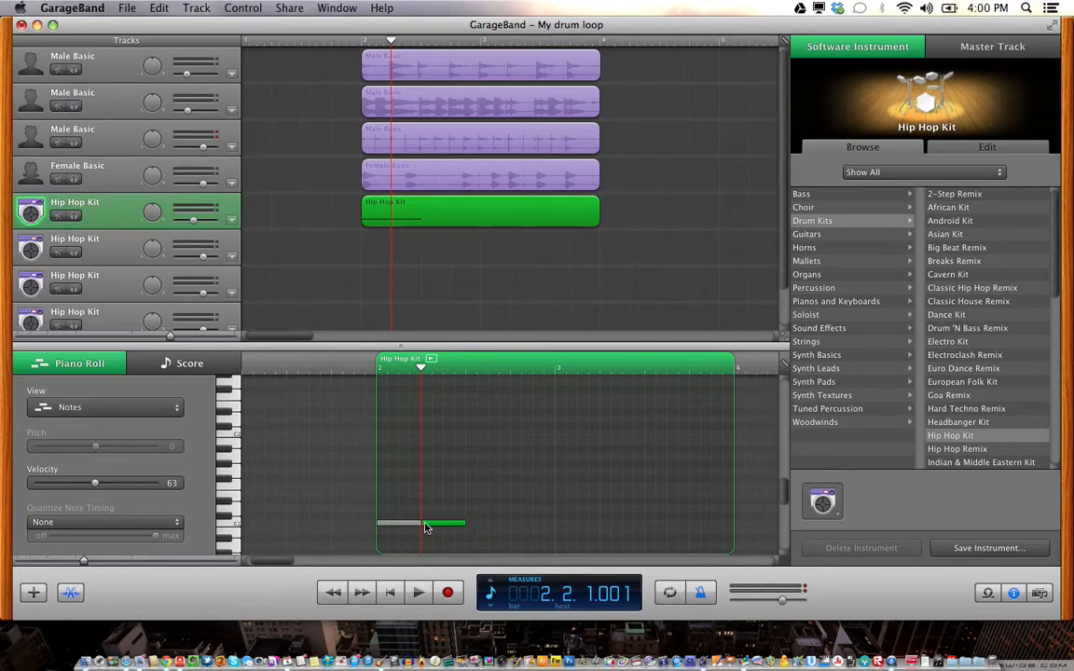
{"action": "left_click", "coordinate": [391, 41]}
{"action": "left_click_drag", "start_coordinate": [391, 41], "coordinate": [419, 41]}
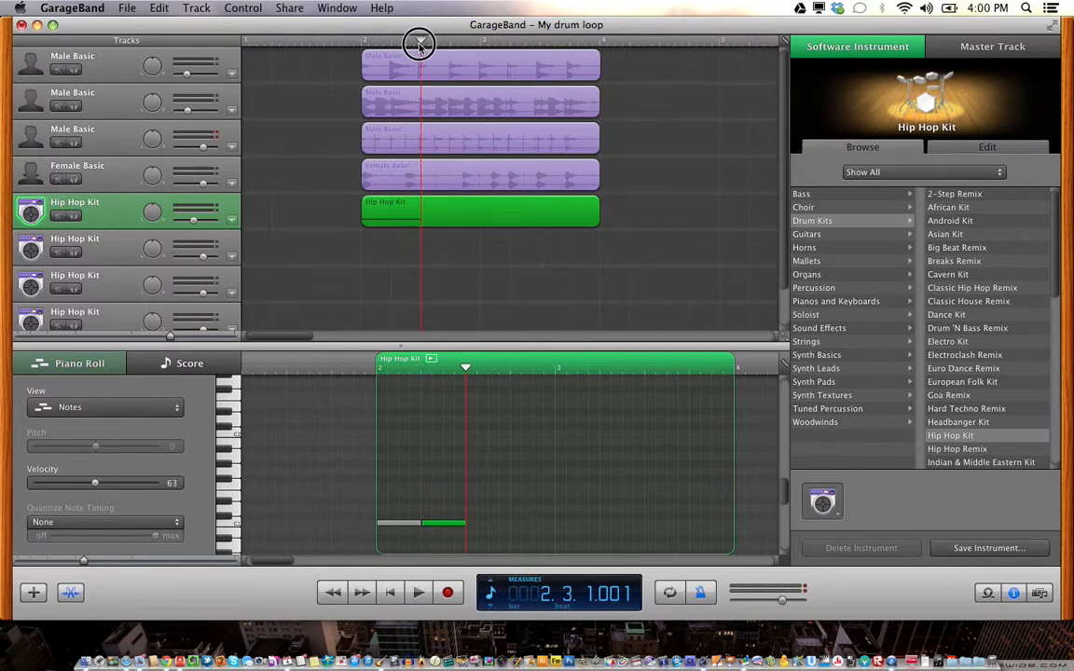
{"action": "left_click", "coordinate": [472, 519], "text": "super"}
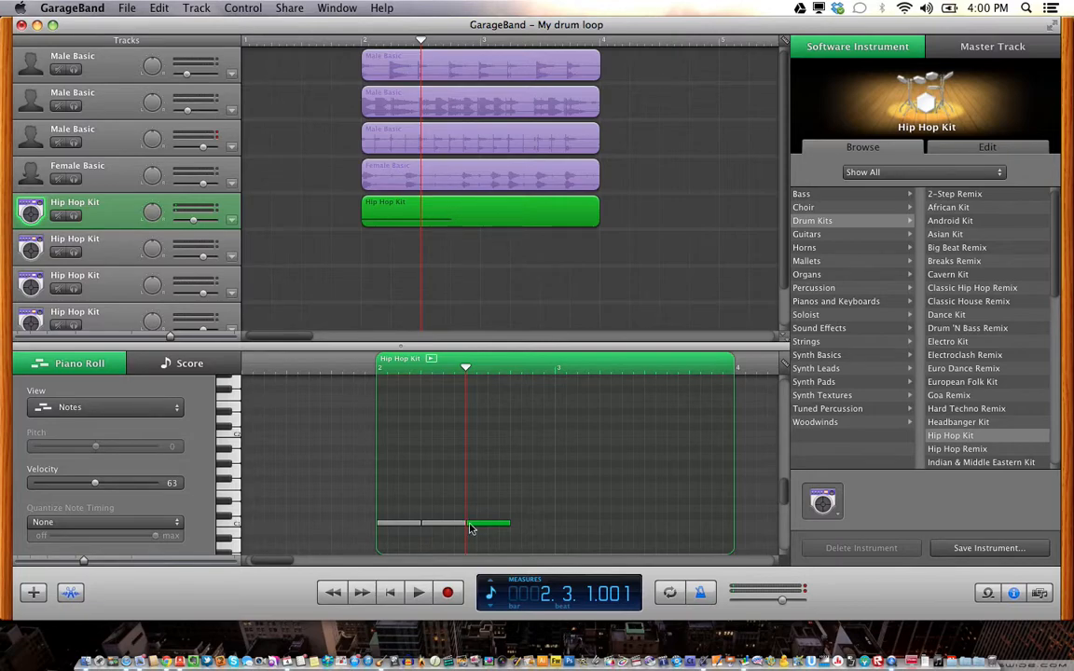
Add a one-beat C1 note on beat 4 of bar 2 and advance the playhead to the start of bar 3
{"action": "left_click_drag", "start_coordinate": [422, 43], "coordinate": [451, 41]}
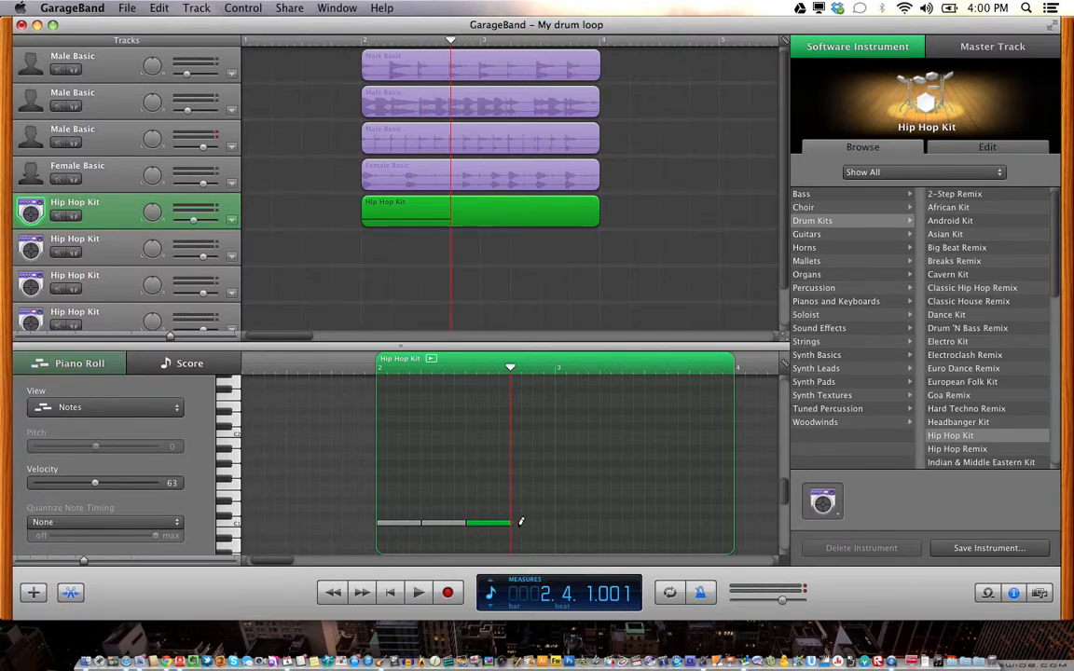
{"action": "key", "text": "super+c"}
{"action": "key", "text": "super+v"}
{"action": "left_click", "coordinate": [484, 43]}
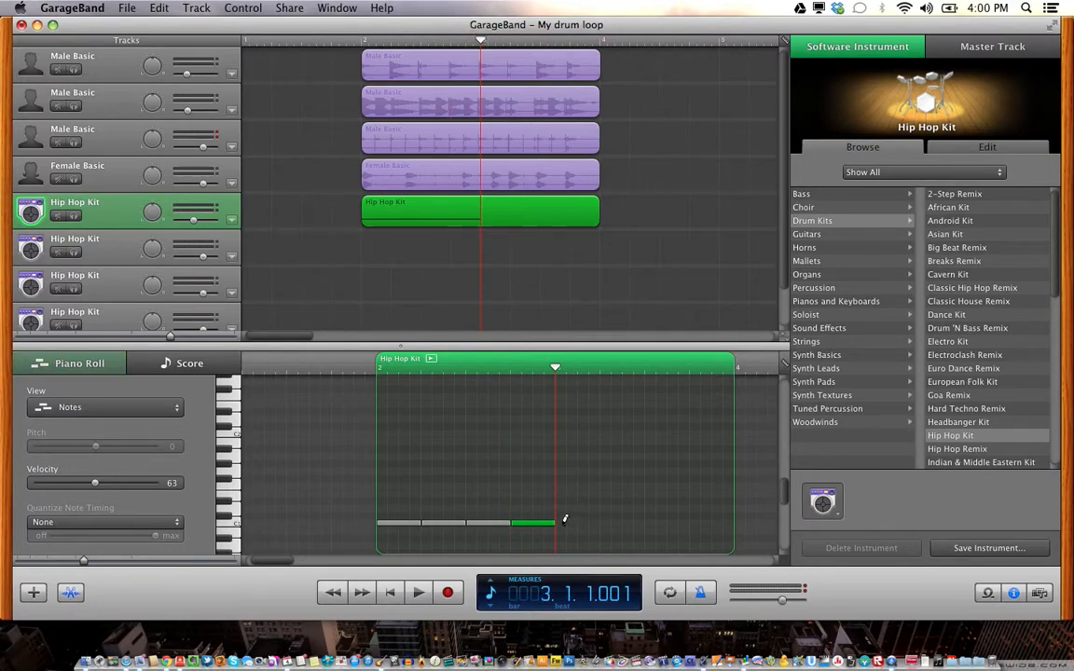
Add one-beat C1 notes on beats 1, 2, 3 and 4 of bar 3 in the Hip Hop Kit region, advancing the playhead to beat 4
{"action": "key", "text": "super+v"}
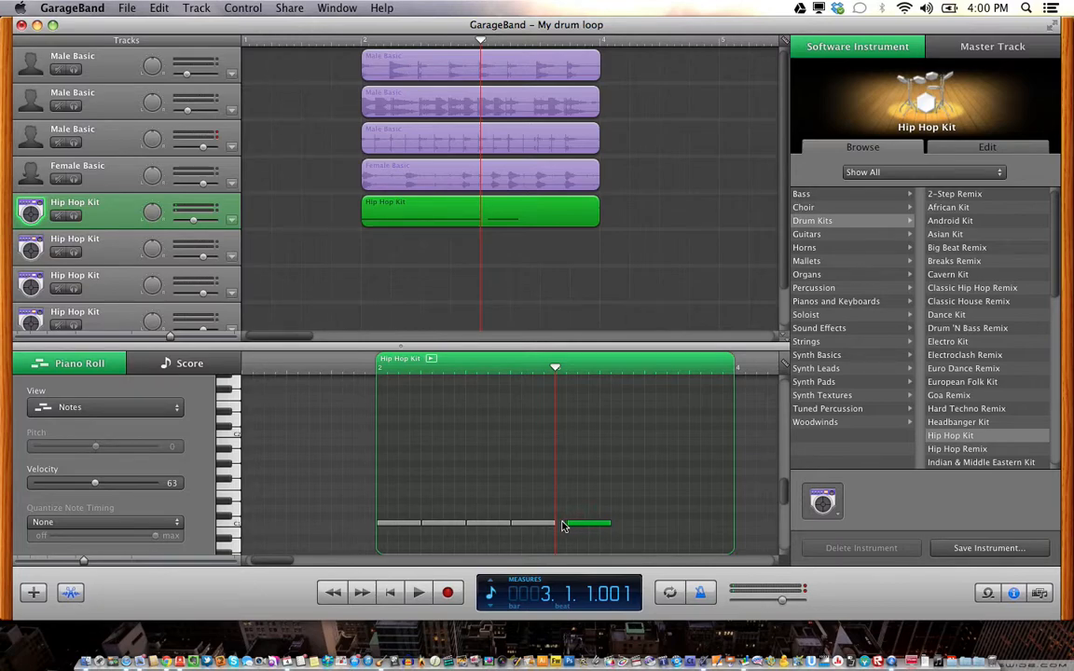
{"action": "left_click", "coordinate": [582, 527]}
{"action": "left_click_drag", "start_coordinate": [583, 527], "coordinate": [572, 525]}
{"action": "left_click_drag", "start_coordinate": [477, 45], "coordinate": [511, 44]}
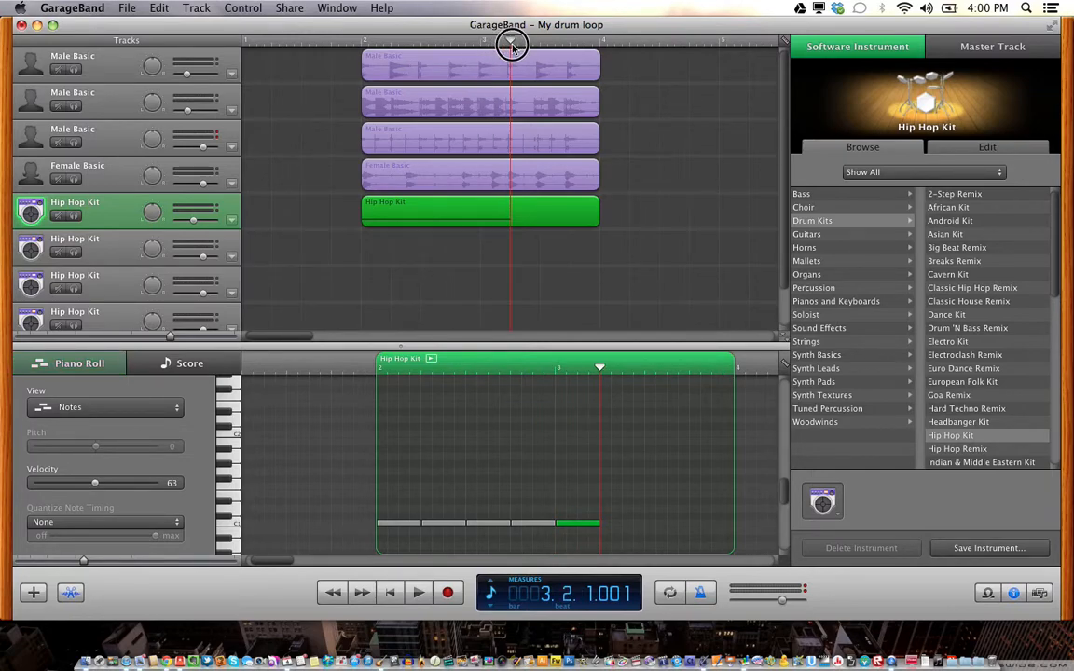
{"action": "left_click", "coordinate": [605, 523], "text": "super"}
{"action": "left_click_drag", "start_coordinate": [513, 42], "coordinate": [540, 41]}
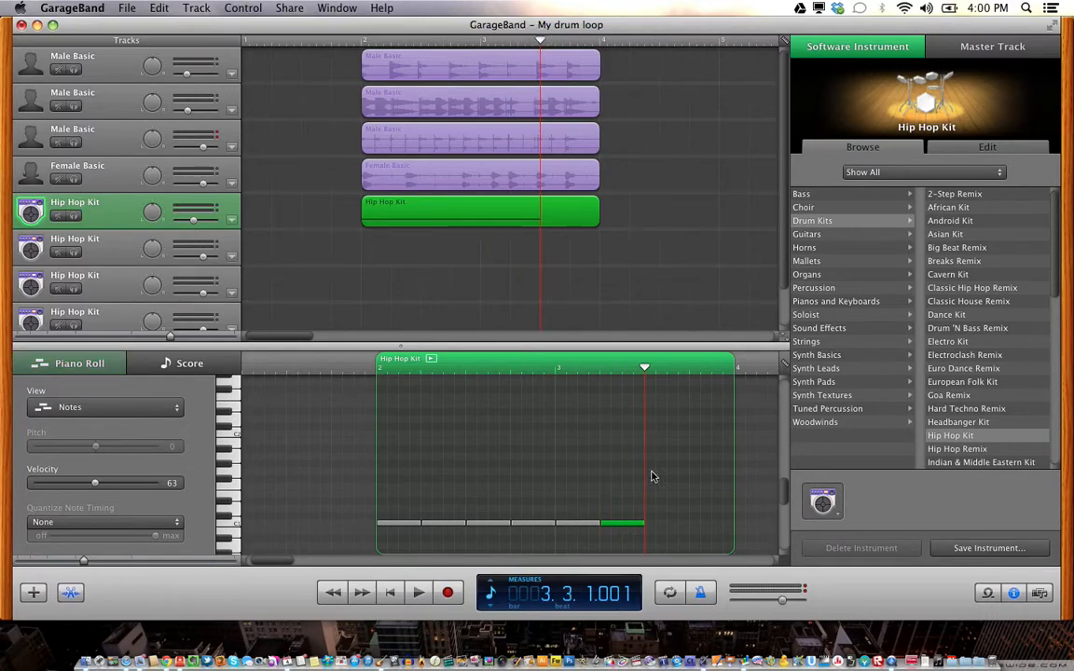
{"action": "left_click_drag", "start_coordinate": [652, 519], "coordinate": [696, 519]}
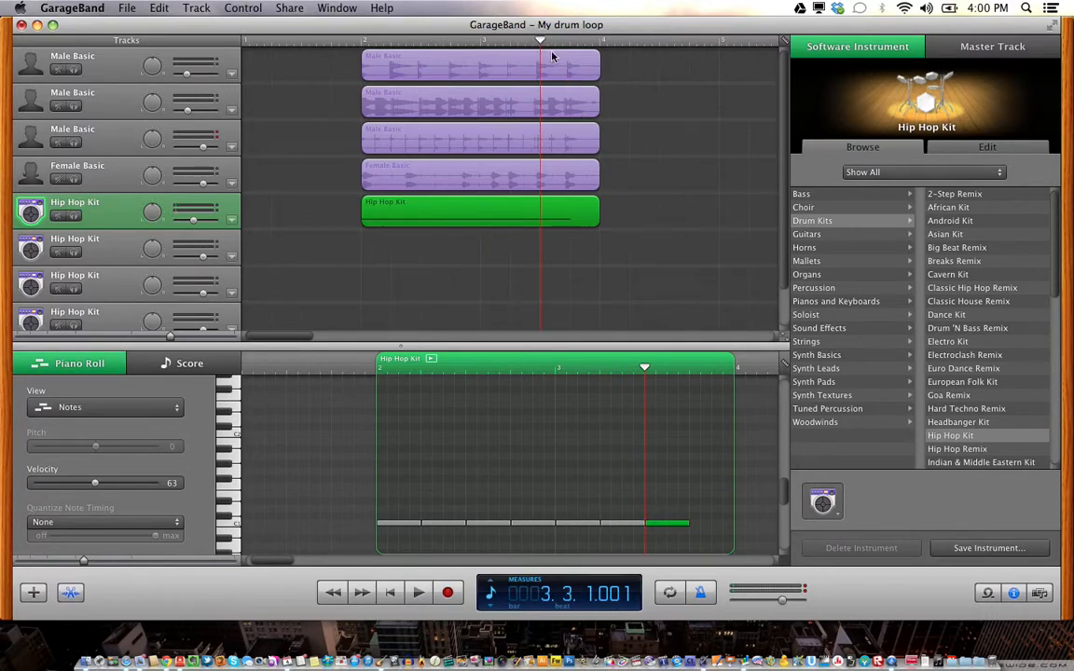
{"action": "left_click_drag", "start_coordinate": [542, 42], "coordinate": [570, 41]}
{"action": "left_click_drag", "start_coordinate": [697, 518], "coordinate": [708, 528]}
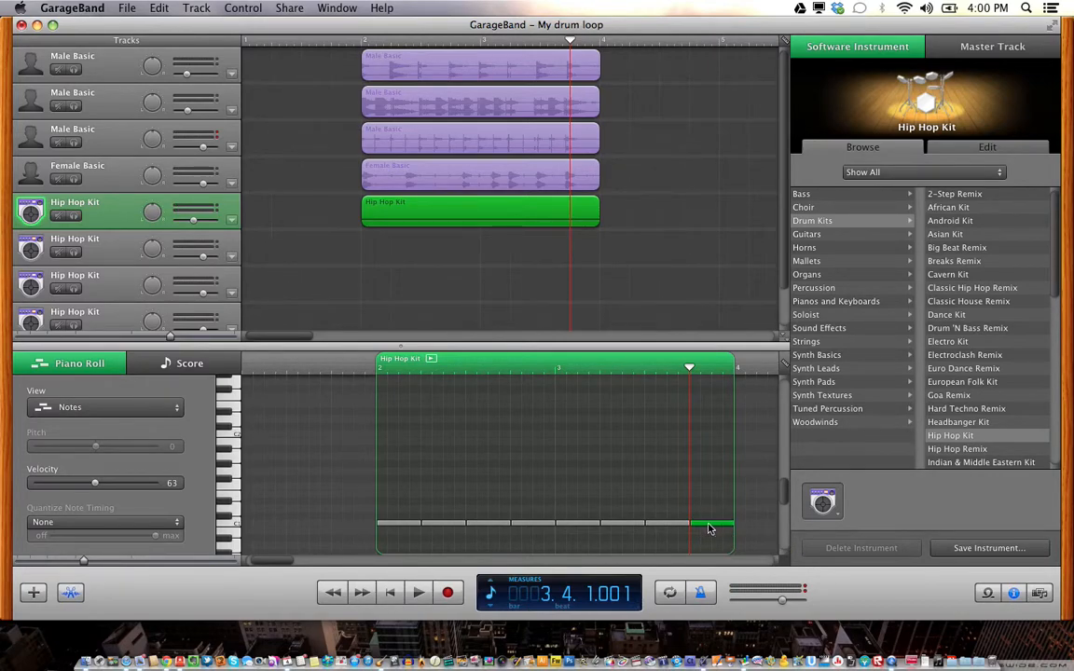
Select the first Male Basic track and examine its opening hit's timing with the playhead, returning it to the start of bar 2
{"action": "left_click", "coordinate": [104, 57]}
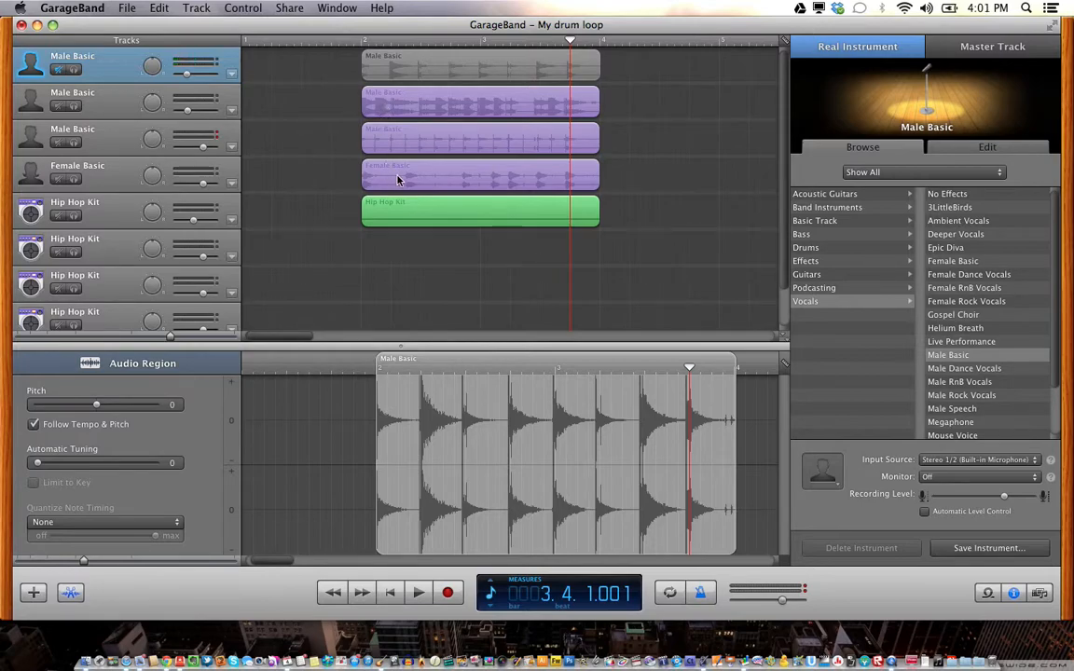
{"action": "left_click_drag", "start_coordinate": [403, 47], "coordinate": [362, 43]}
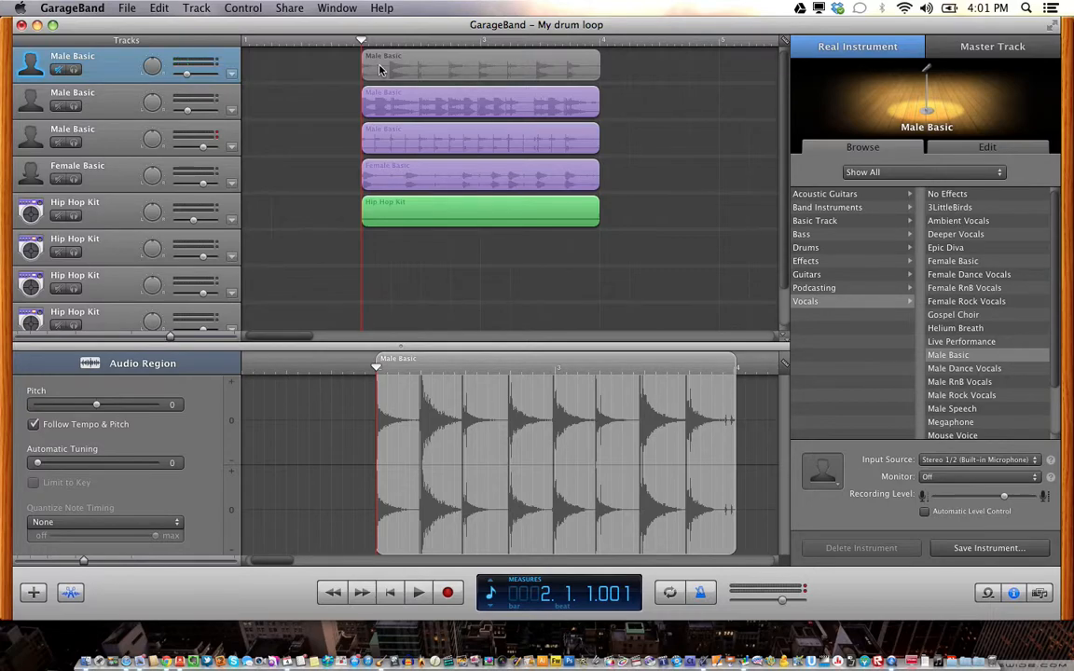
{"action": "left_click_drag", "start_coordinate": [362, 40], "coordinate": [382, 42]}
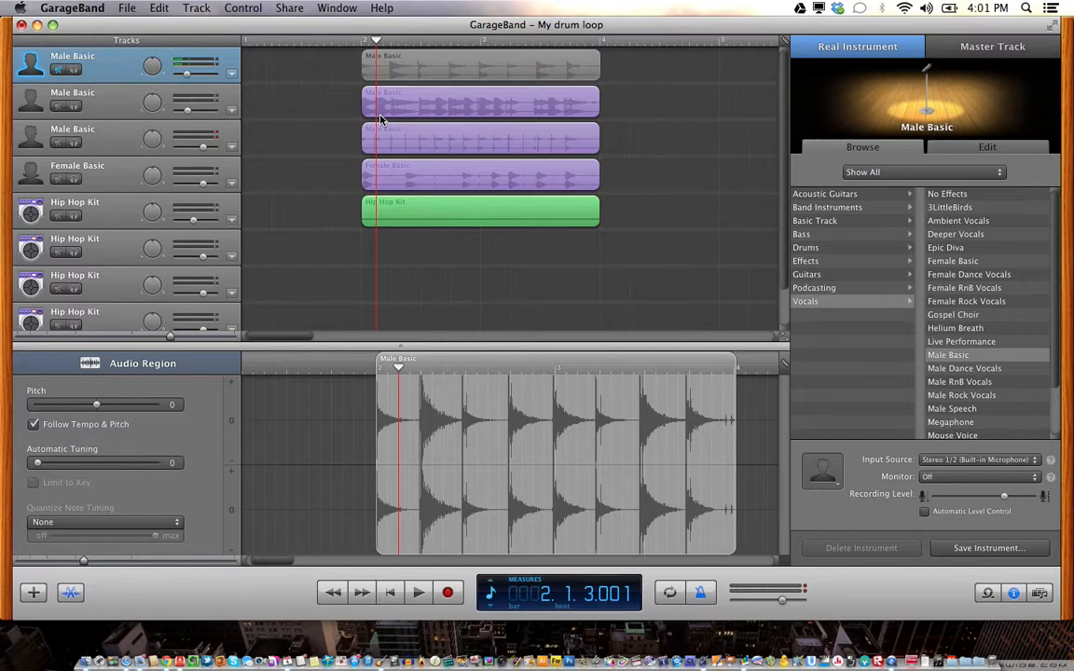
{"action": "left_click_drag", "start_coordinate": [377, 55], "coordinate": [364, 58]}
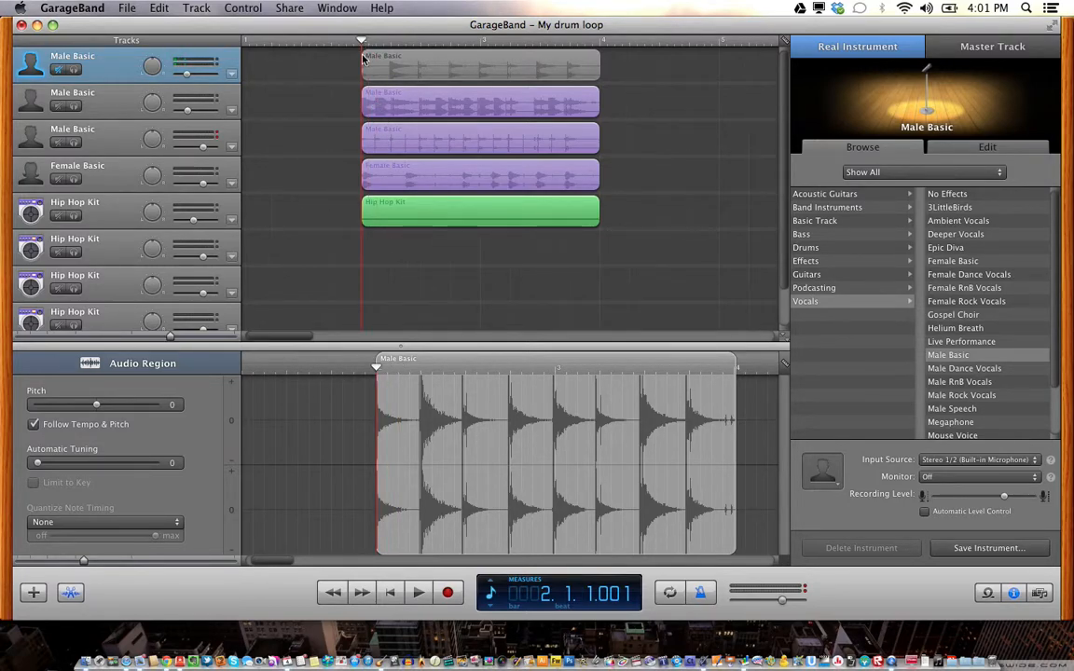